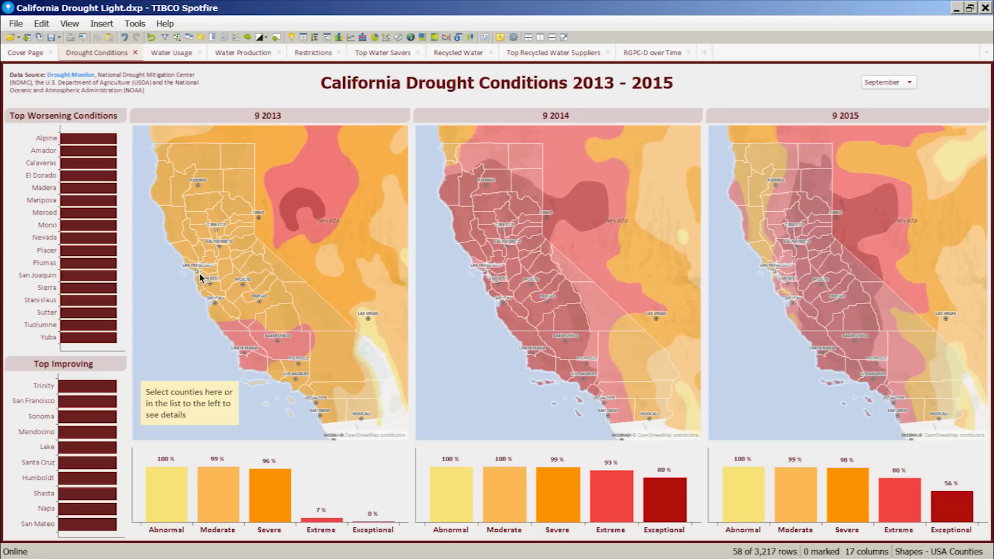
Step: Mark San Joaquin county in Top Worsening Conditions and go to the RGPC-D over Time page
click(225, 265)
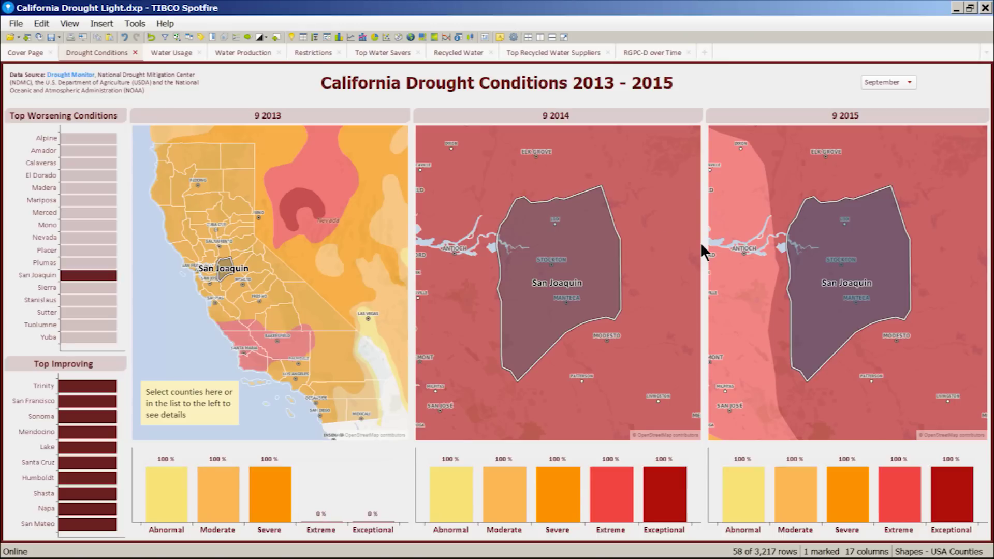
click(648, 49)
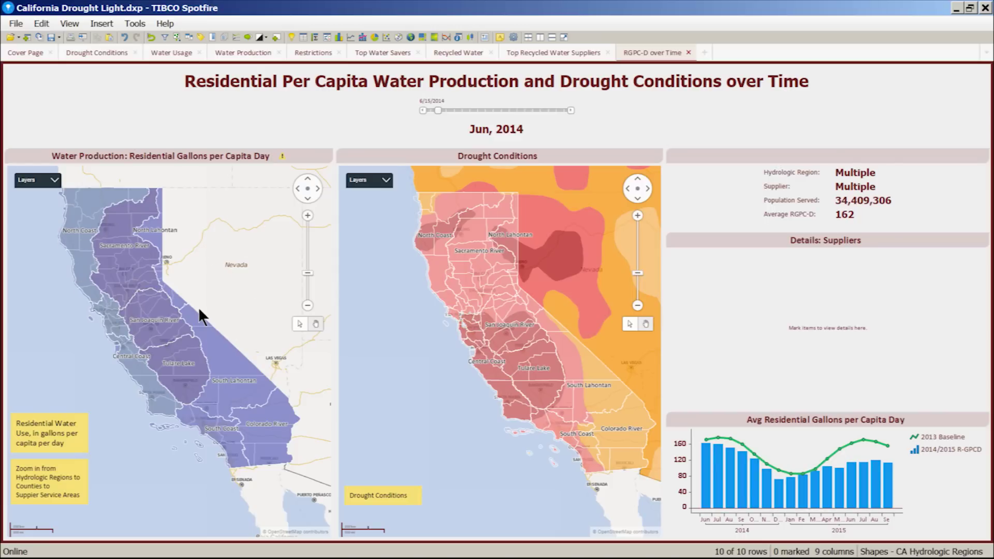
Step: Zoom into the water production map and pan it toward the Bay Area coast
click(307, 216)
click(308, 214)
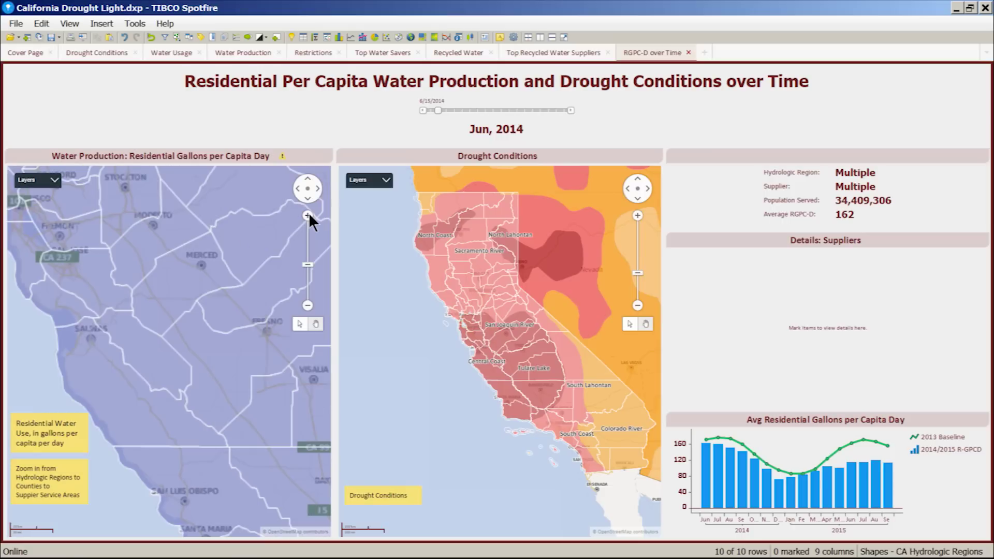
drag(104, 268, 284, 260)
scroll(255, 296, down, 2)
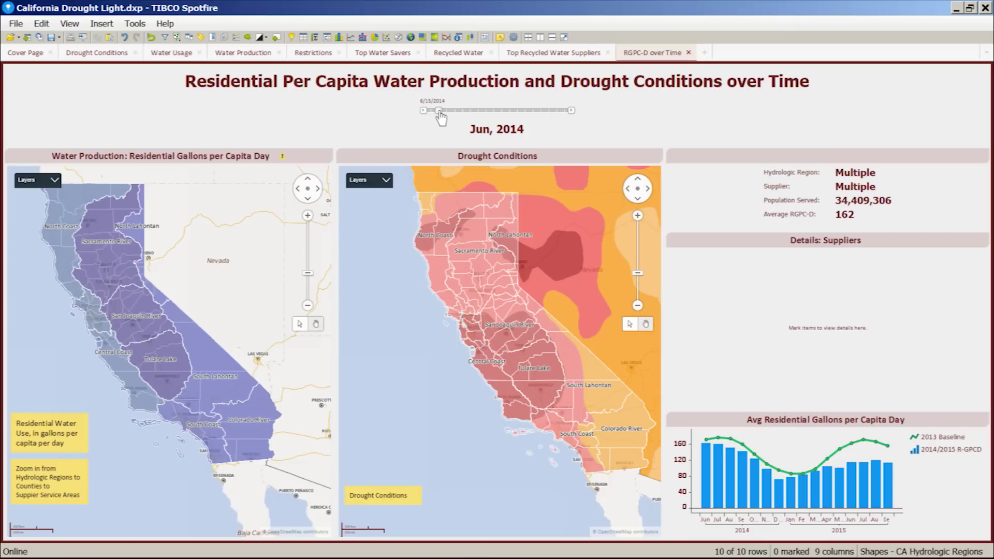
Step: Step the time slider from Jun 2014 through to Sep 2015
drag(438, 110, 454, 111)
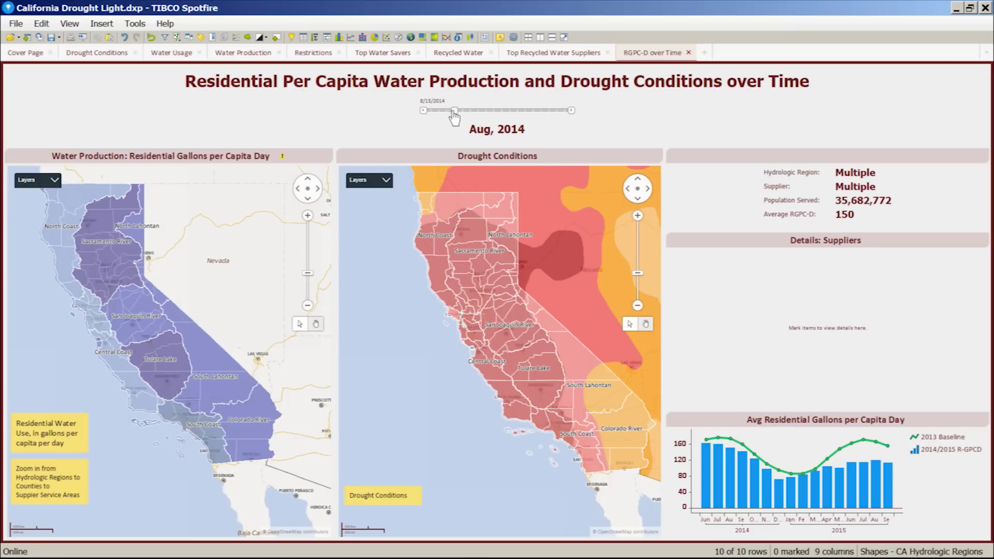
drag(454, 111, 472, 111)
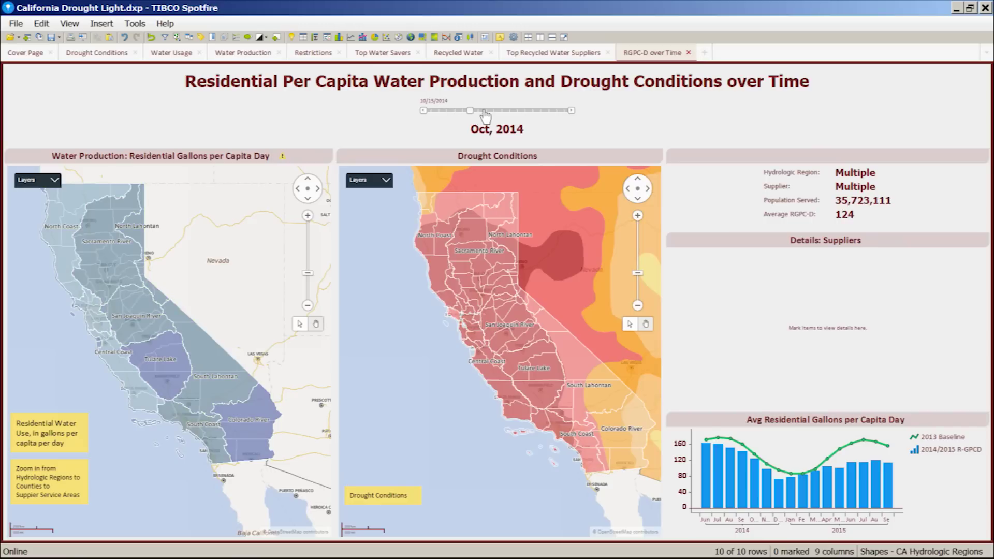
click(488, 111)
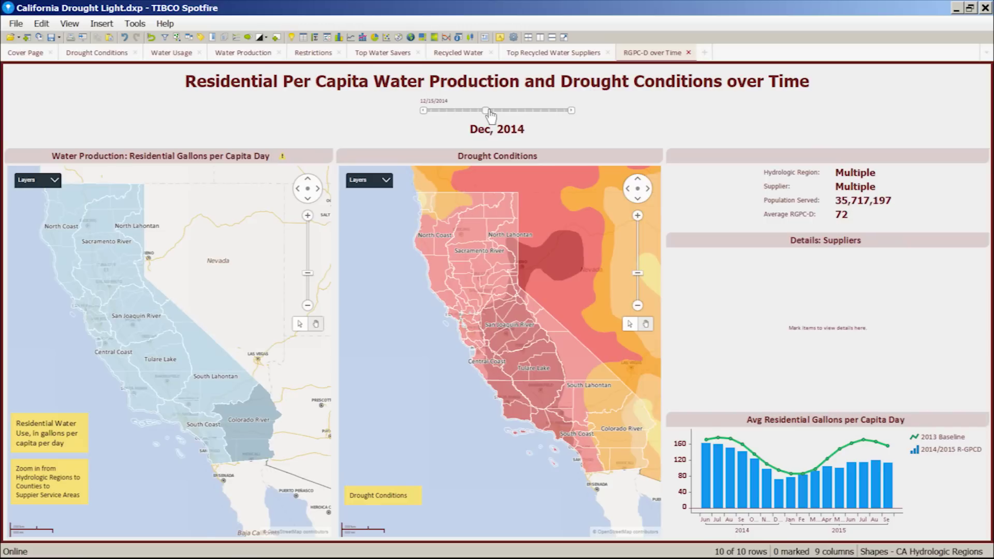
click(504, 111)
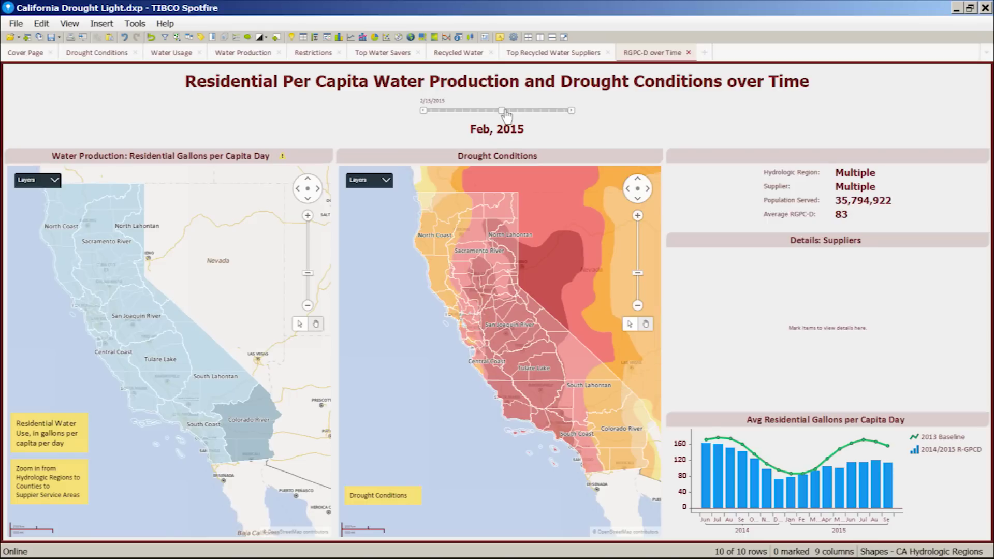
click(533, 111)
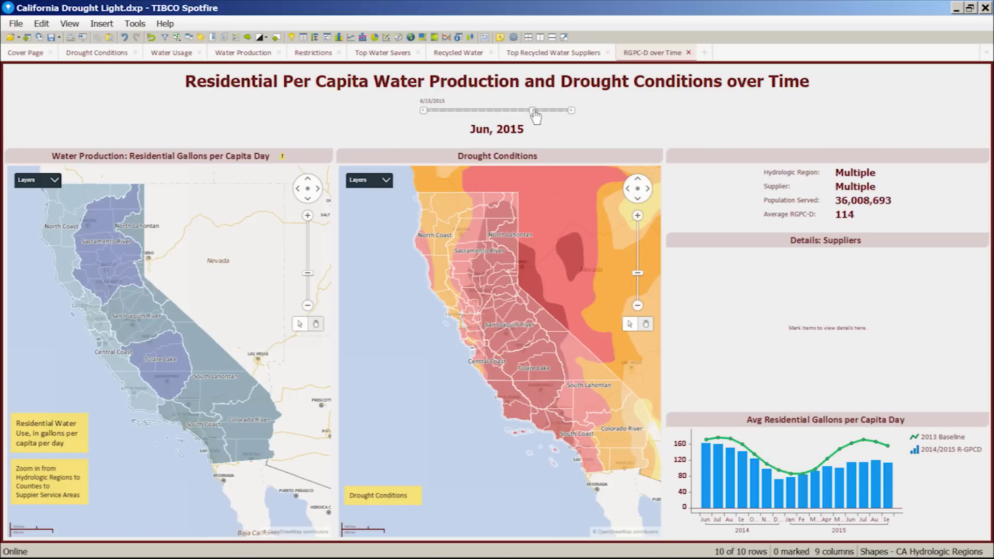
click(551, 110)
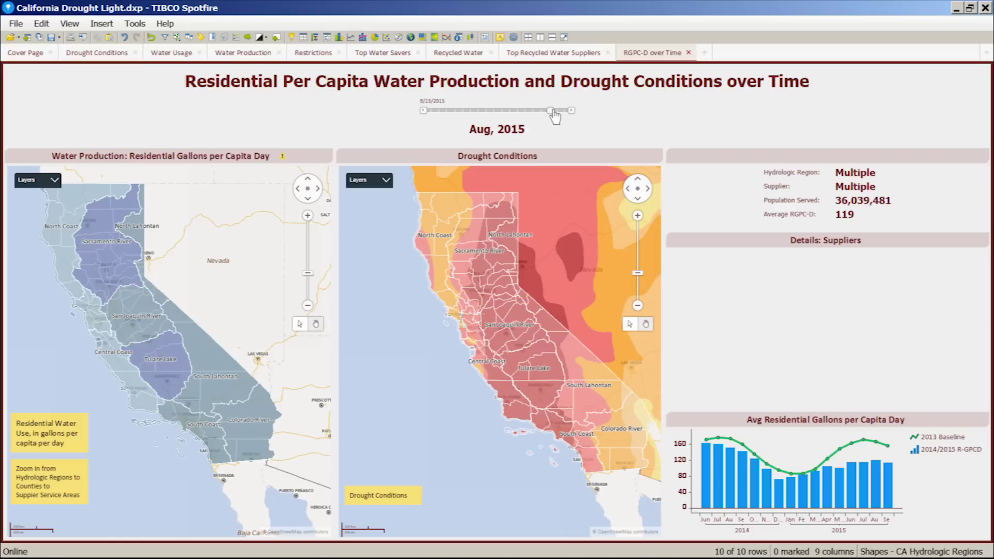
click(555, 110)
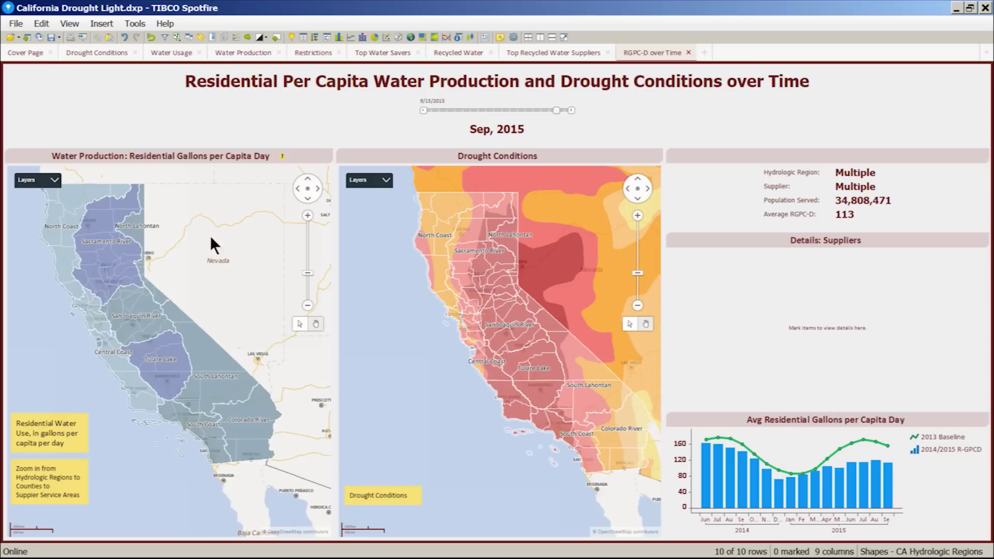
Step: Mark the San Joaquin River region, then switch the marking to San Francisco Bay
click(137, 305)
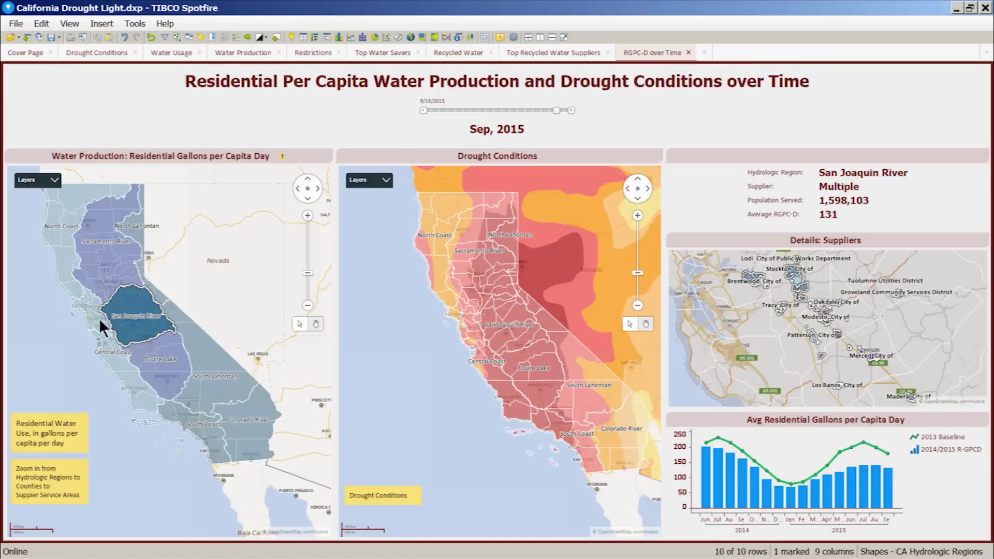
click(100, 321)
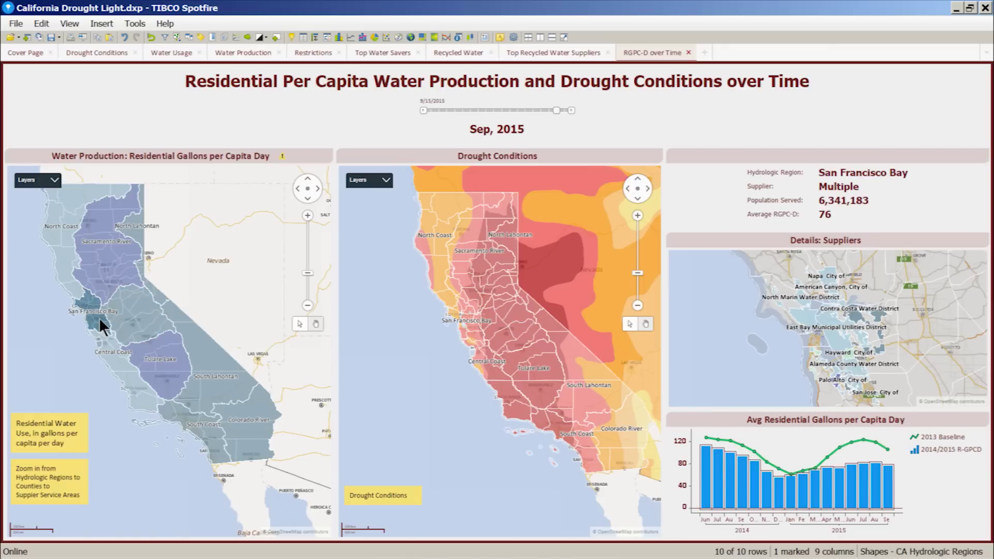
mouse_move(99, 318)
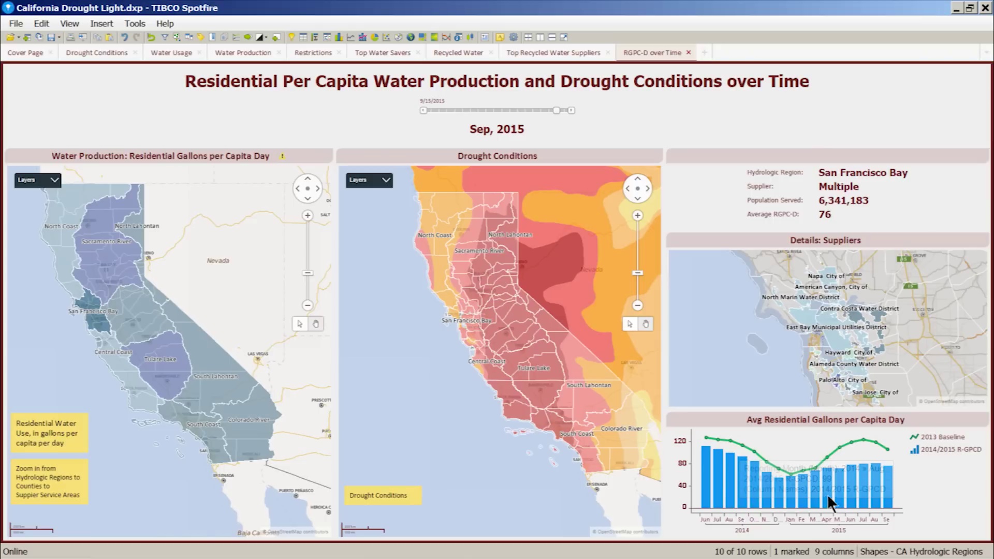
mouse_move(894, 488)
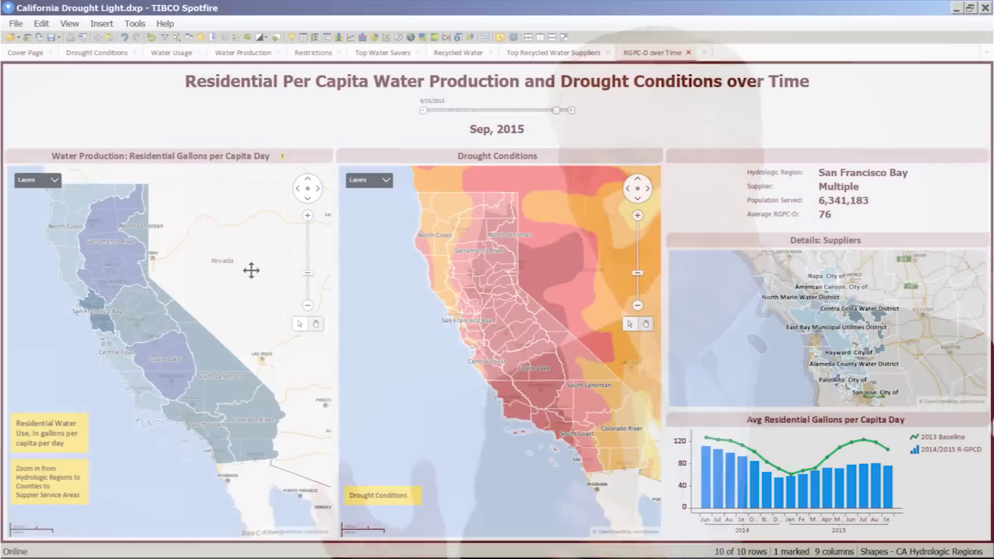
Step: Zoom the left Water Production map into the Bay Area supplier service areas
scroll(252, 270, up, 2)
click(305, 214)
scroll(213, 308, up, 2)
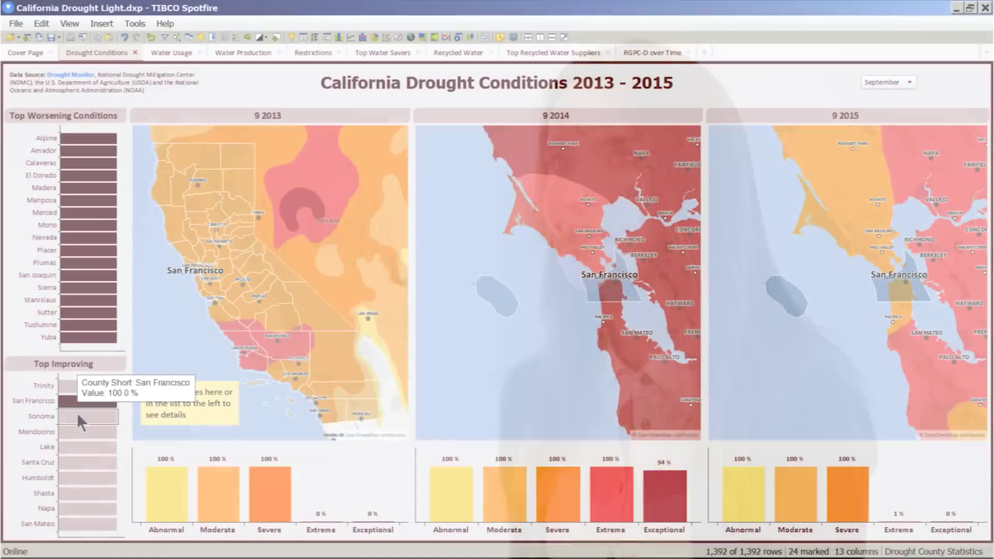
Step: Mark Sonoma, another county and Santa Barbara, then re-mark the San Francisco Bay region
click(78, 415)
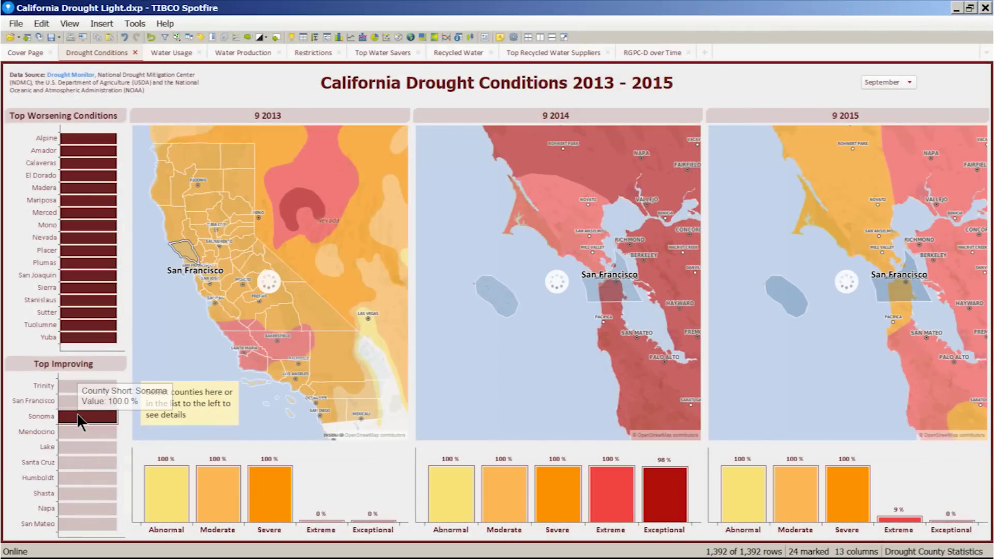
click(245, 341)
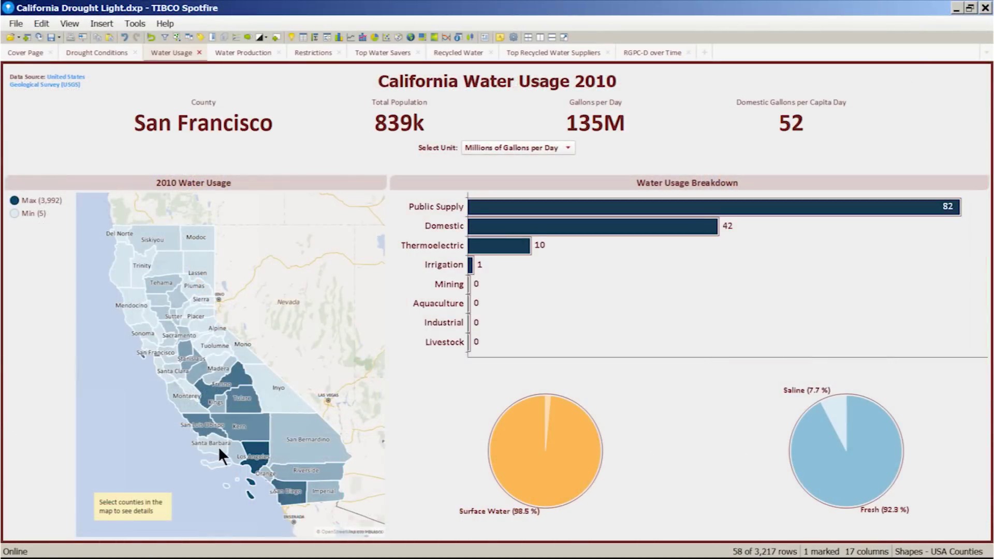
click(217, 444)
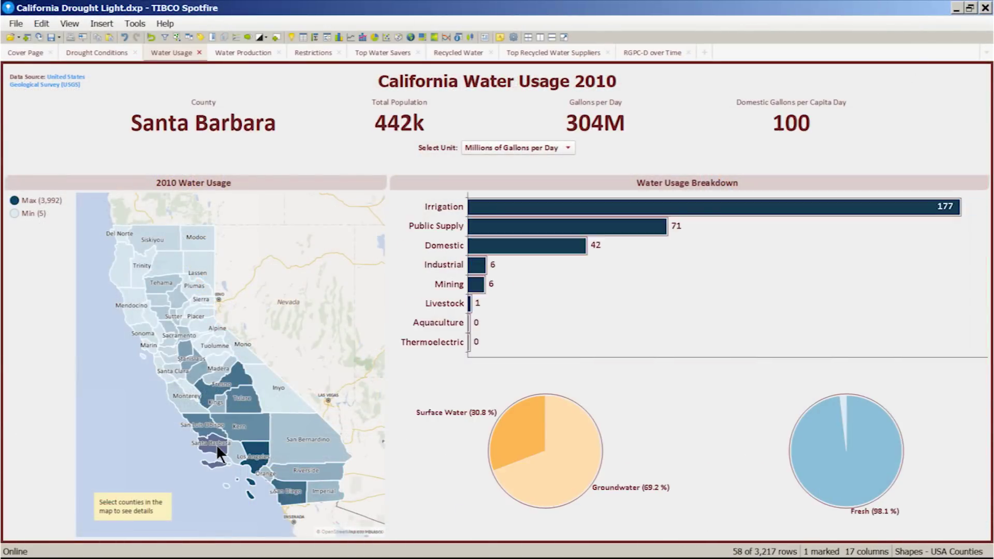
click(75, 355)
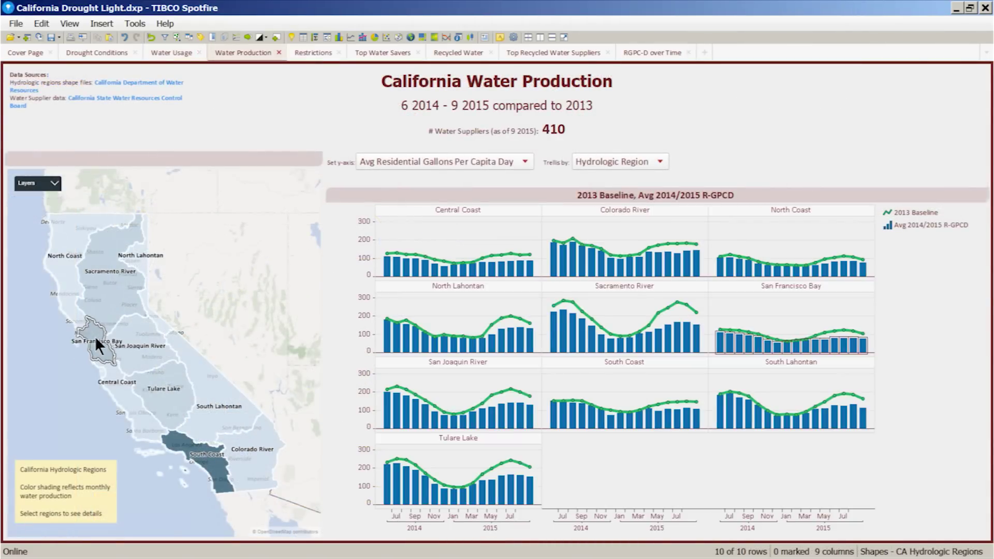
click(95, 336)
Step: Show production change overall instead of monthly and mark the Central Coast region
click(525, 163)
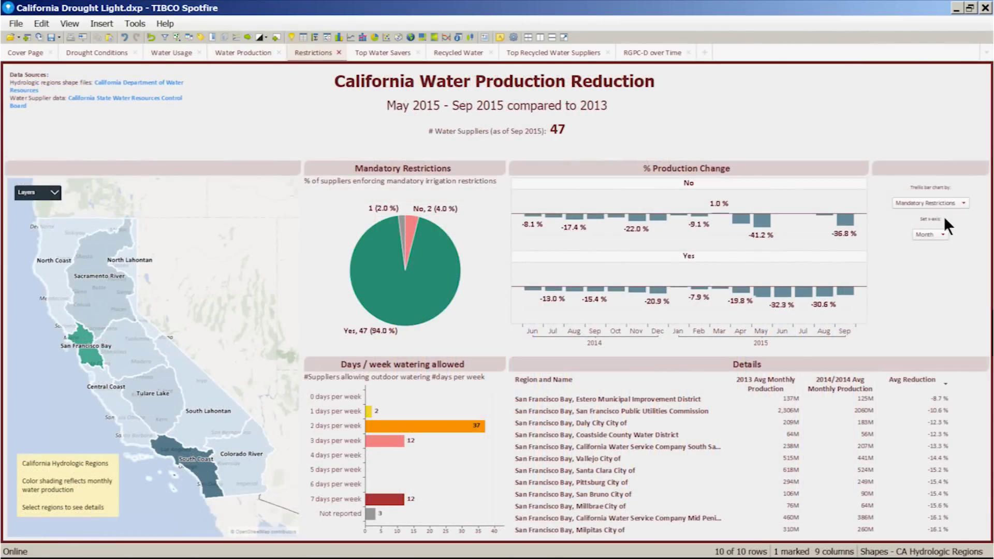
click(943, 234)
click(931, 257)
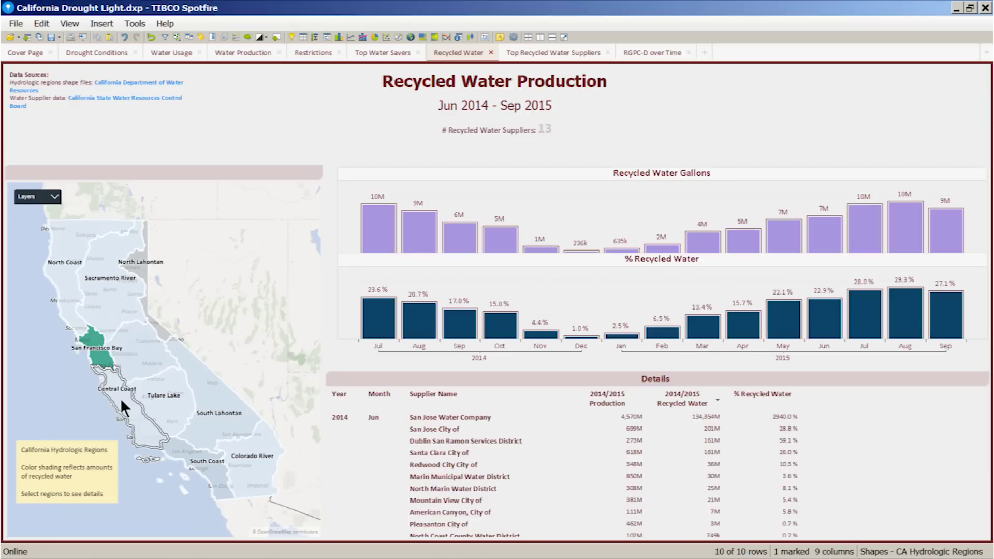
click(120, 399)
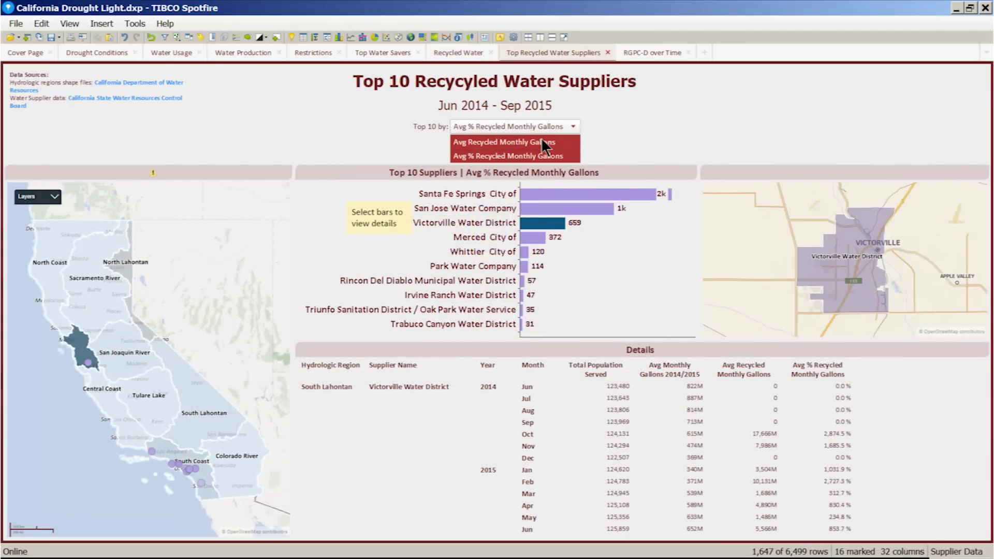
Step: Rank suppliers by Avg Recycled Monthly Gallons and set the drought maps to July
click(541, 137)
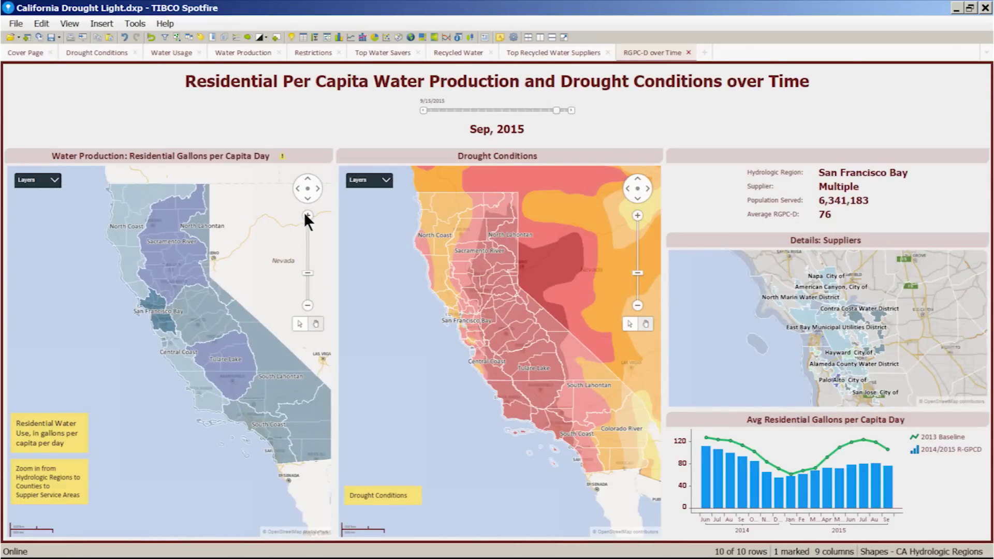
click(305, 214)
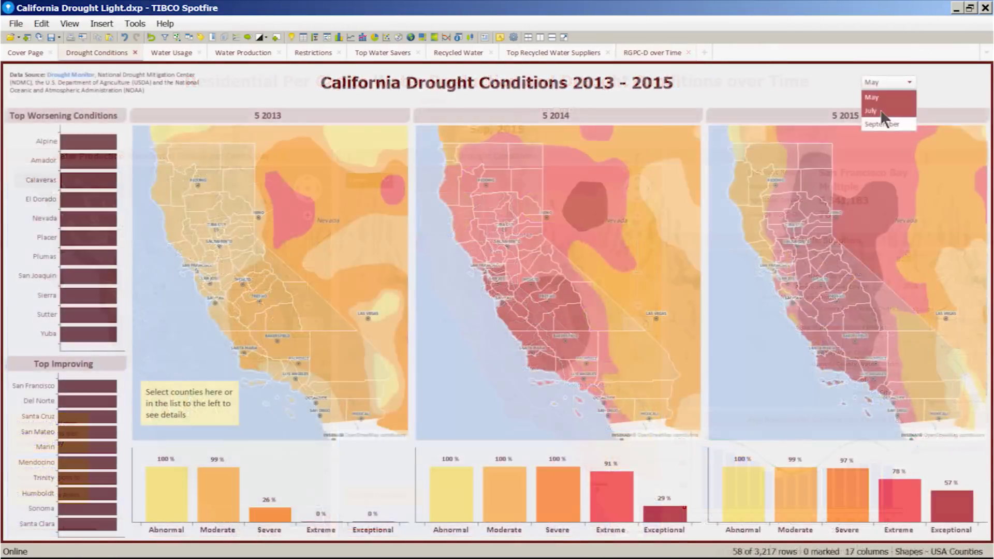
click(879, 106)
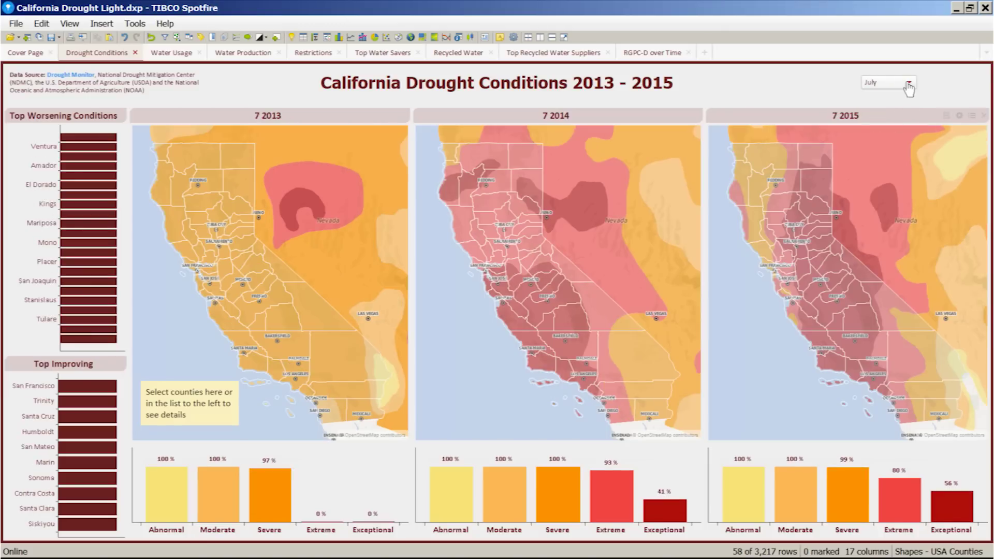